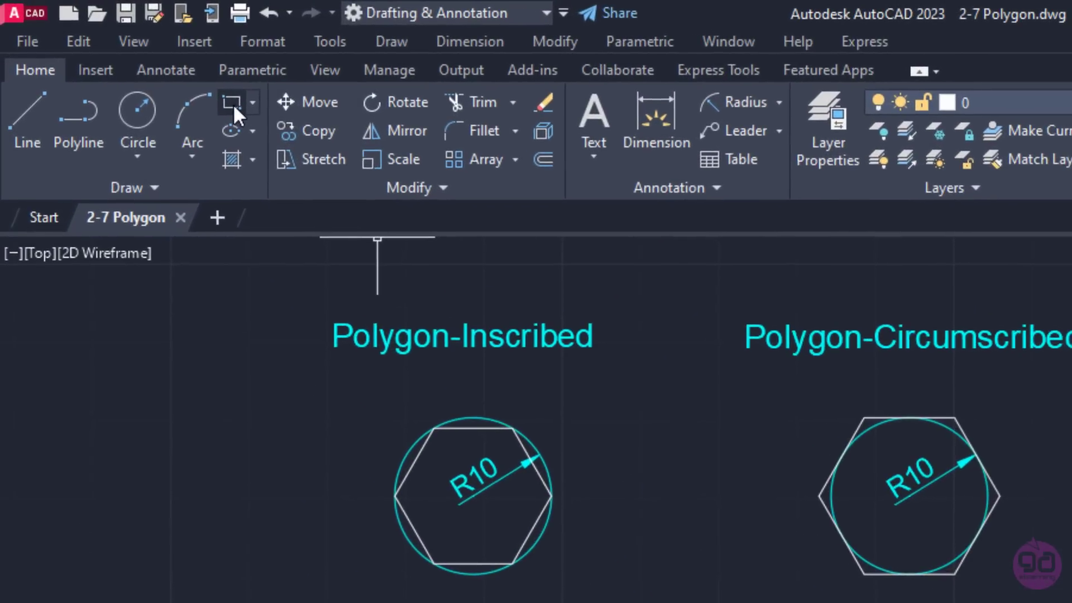
# - Browse the shape and drawing command lists for Polygon and review the active object snaps
pyautogui.click(255, 103)
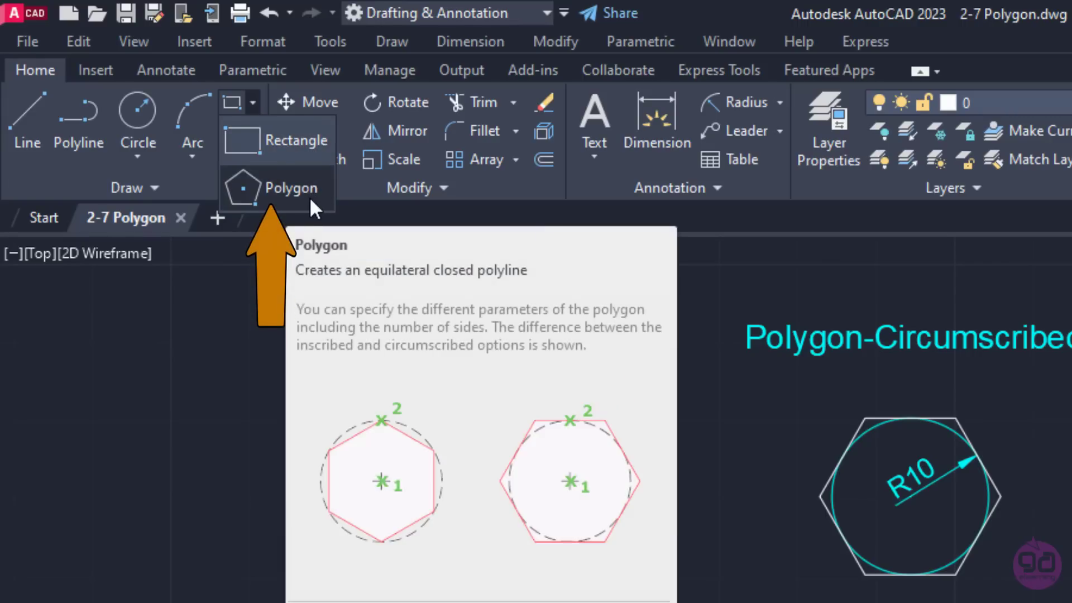
pyautogui.press('Escape')
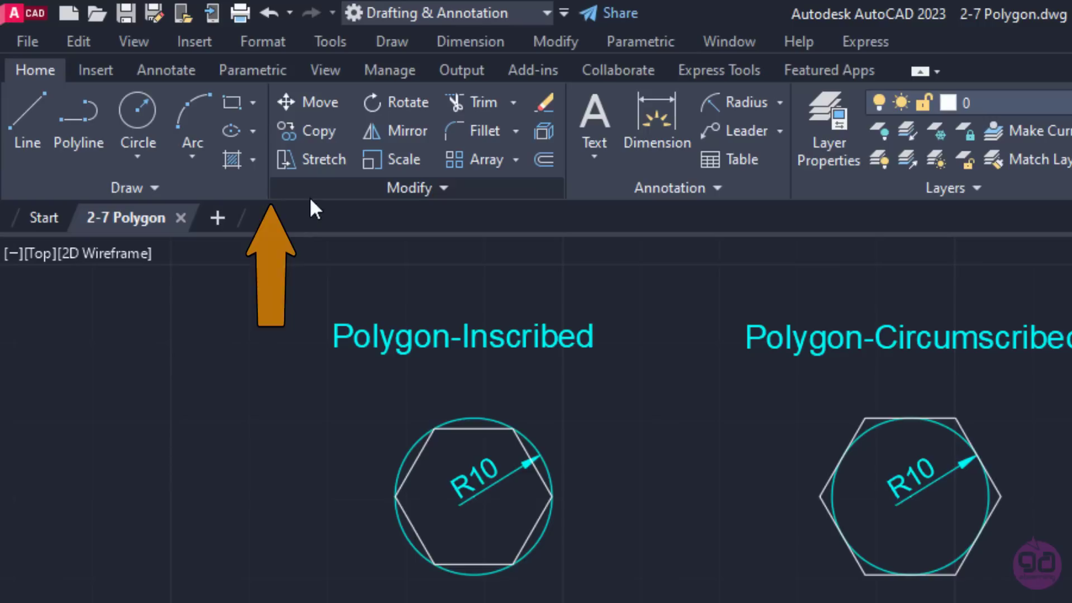
pyautogui.click(383, 41)
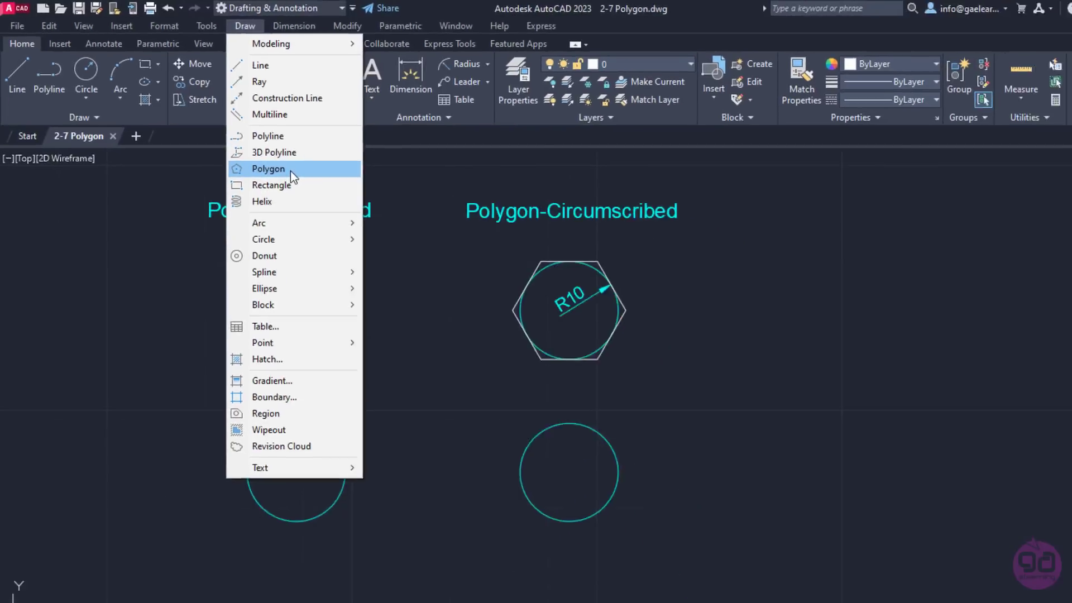
pyautogui.press('Escape')
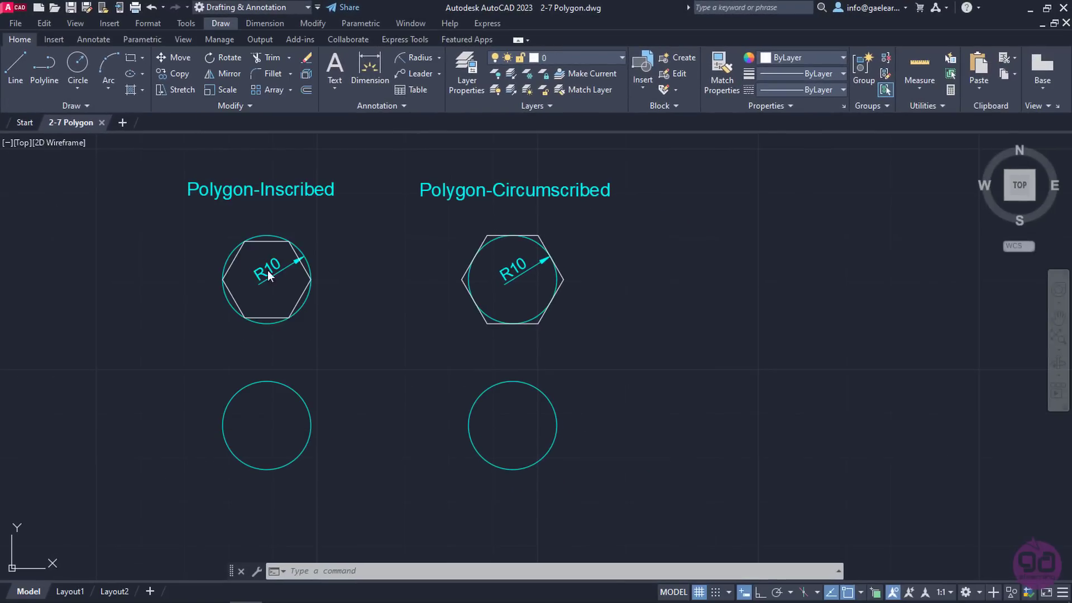
pyautogui.click(329, 571)
pyautogui.write('POLYGON')
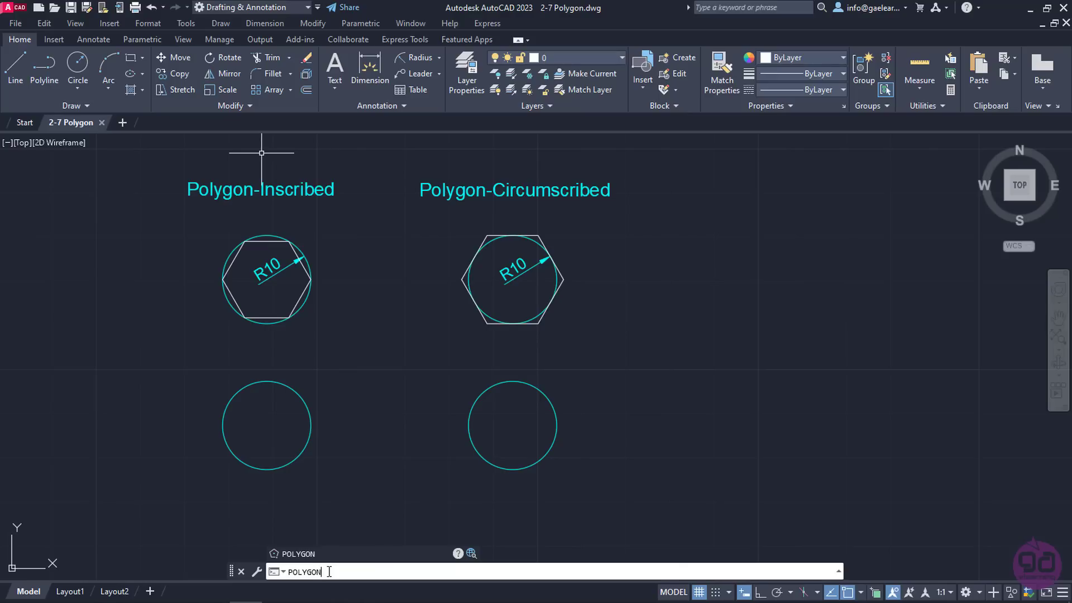
pyautogui.press('Return')
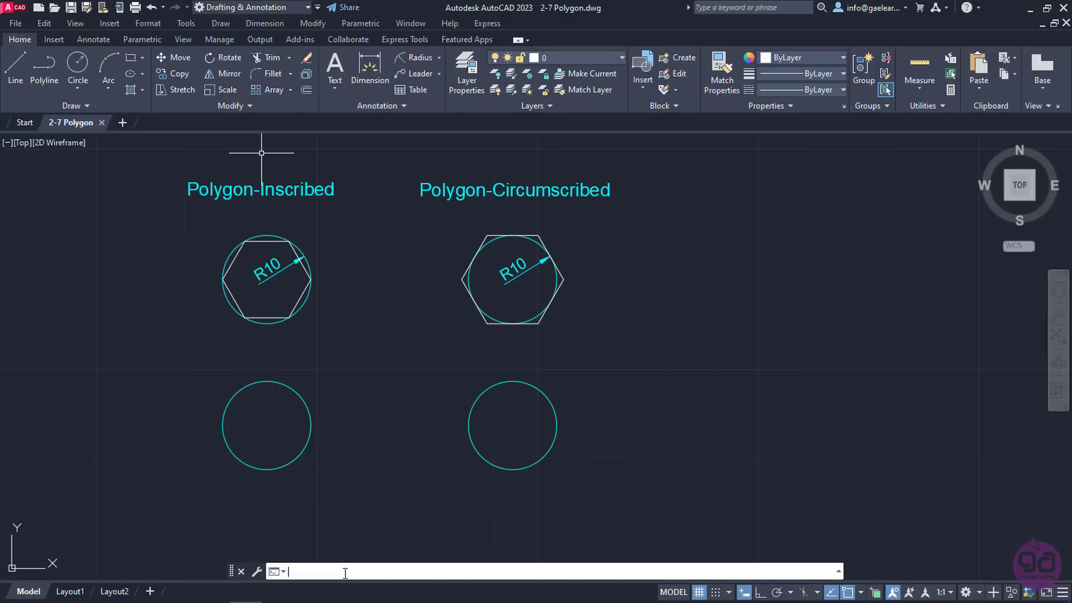
pyautogui.click(861, 592)
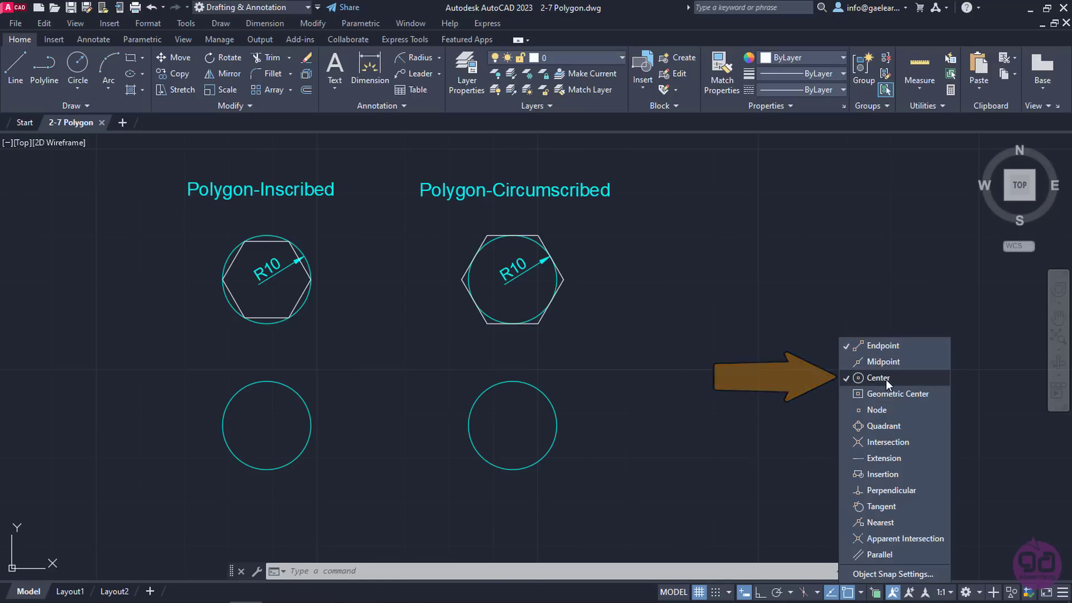
# - Draw a 6-sided polygon centred on the lower-left circle, inscribed, radius 10
pyautogui.click(143, 61)
pyautogui.click(135, 101)
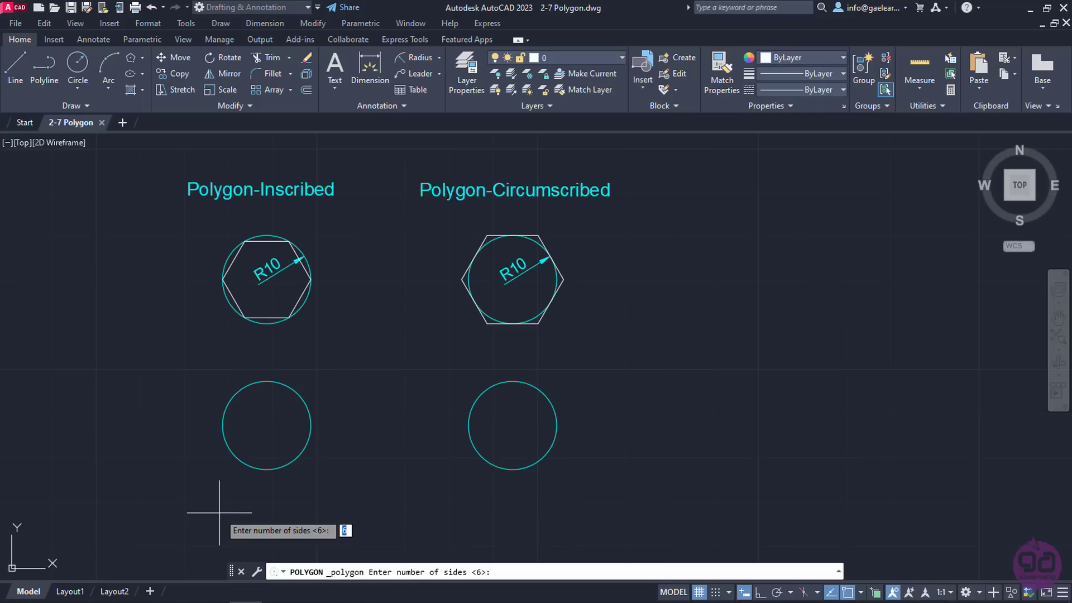
pyautogui.write('6')
pyautogui.press('Return')
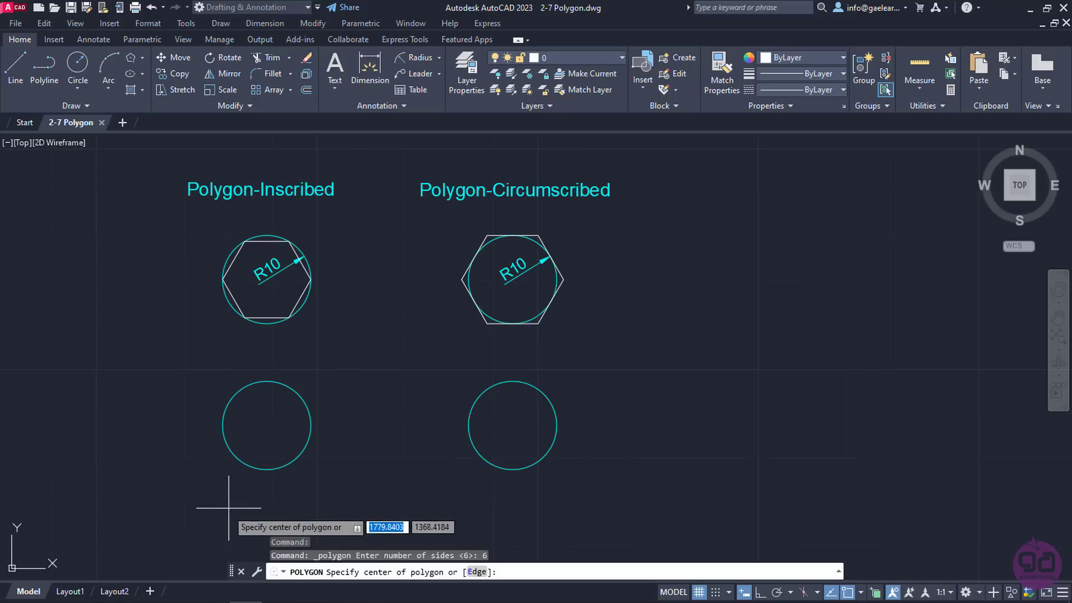
pyautogui.click(267, 425)
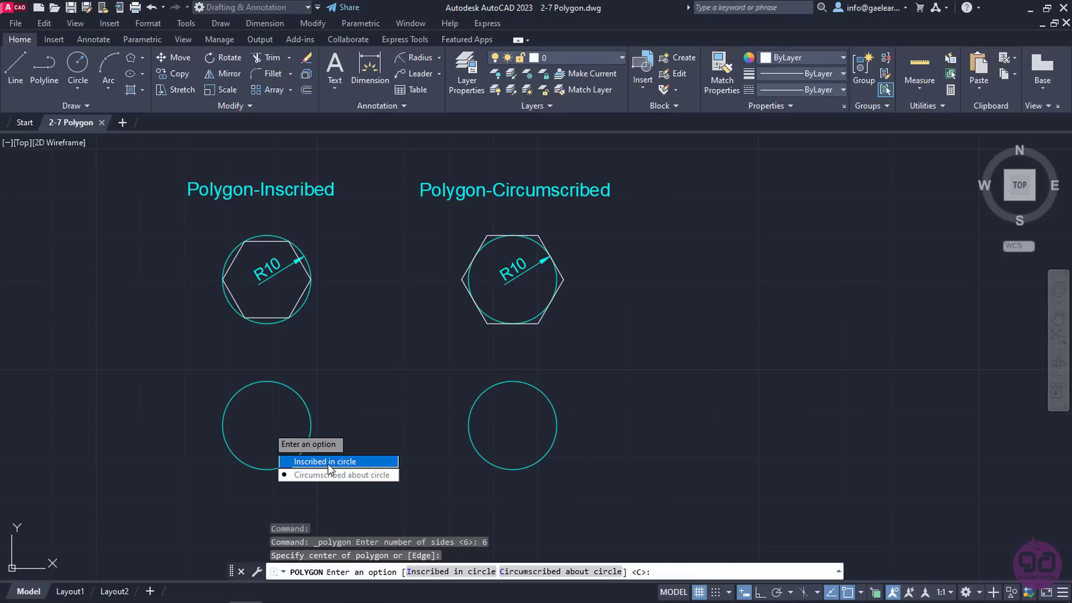
pyautogui.click(363, 463)
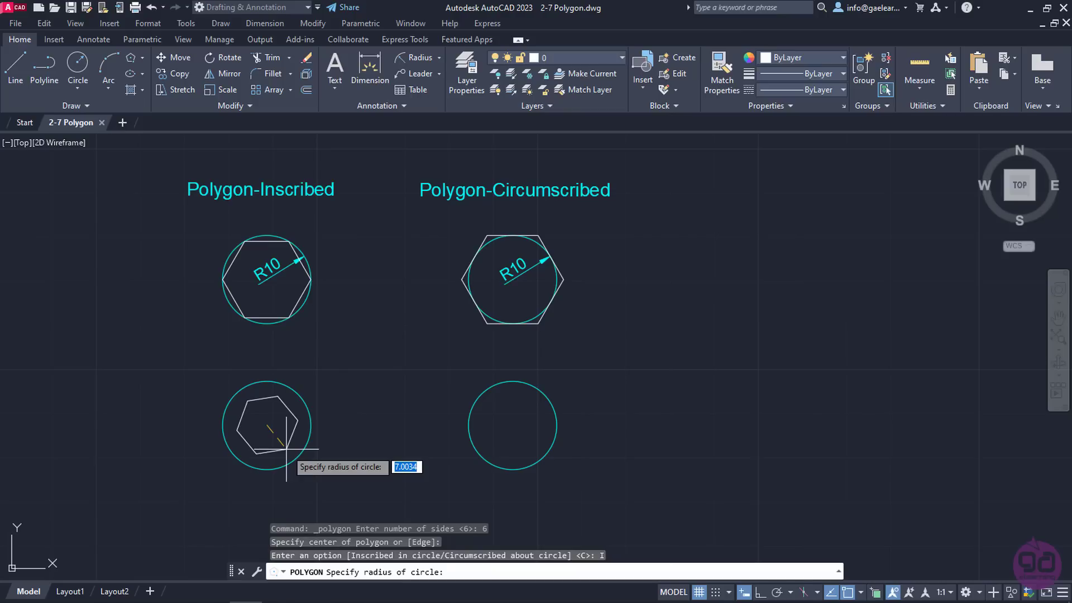
pyautogui.write('10')
pyautogui.press('Return')
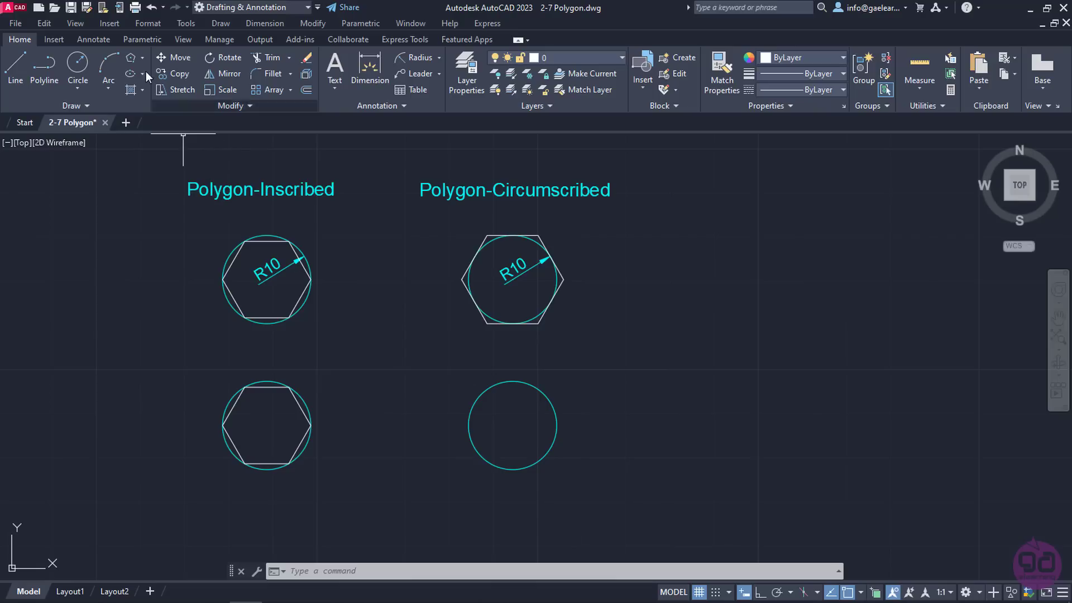
# - Draw a 6-sided polygon centred on the lower-right circle, circumscribed, radius 10
pyautogui.click(142, 54)
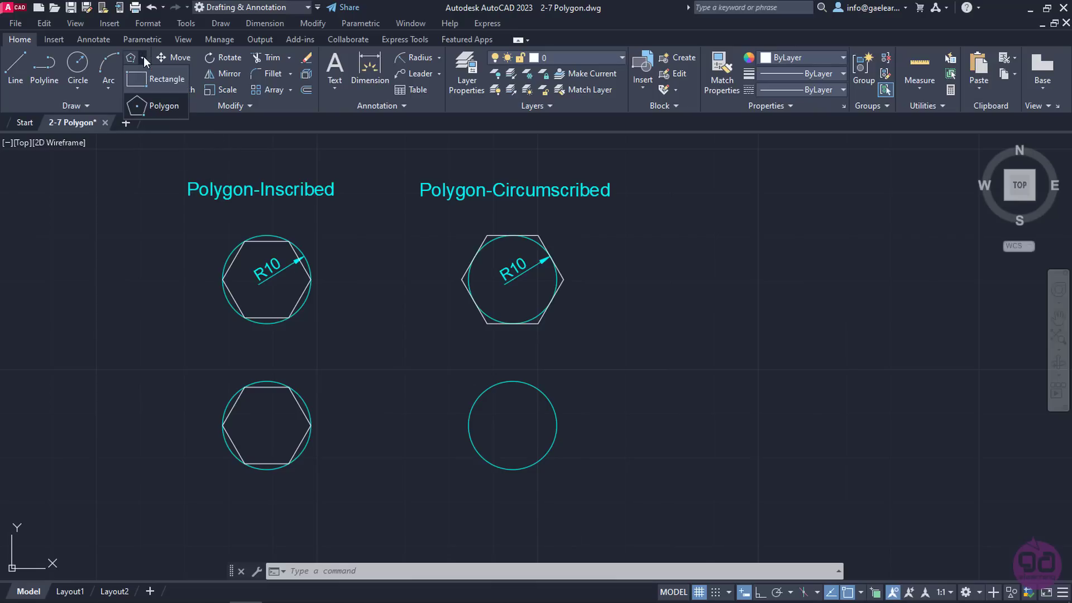
pyautogui.click(150, 106)
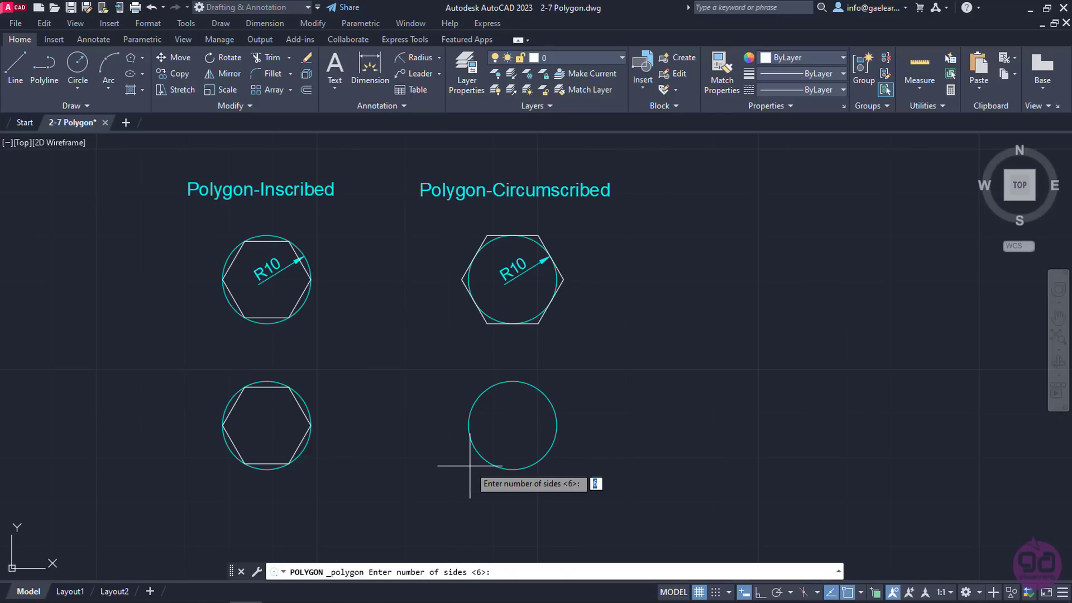
pyautogui.press('Return')
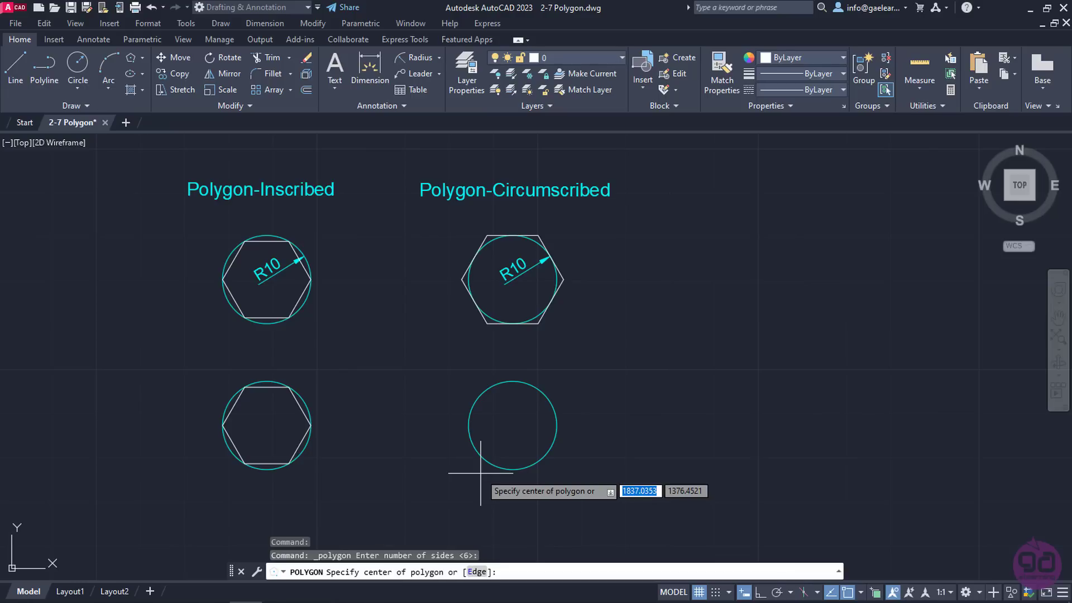
pyautogui.click(513, 425)
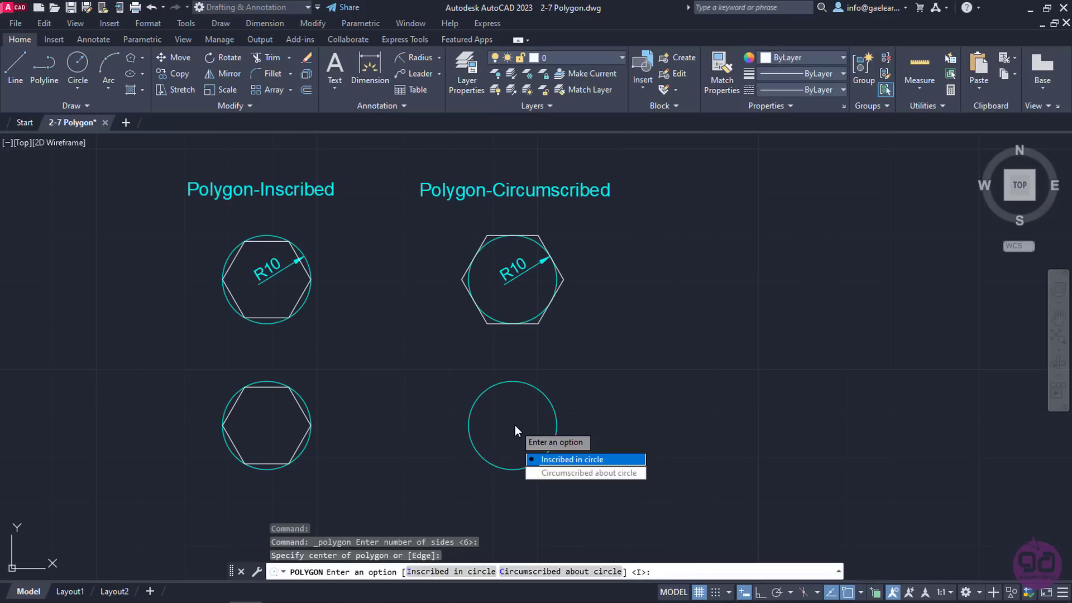
pyautogui.click(562, 472)
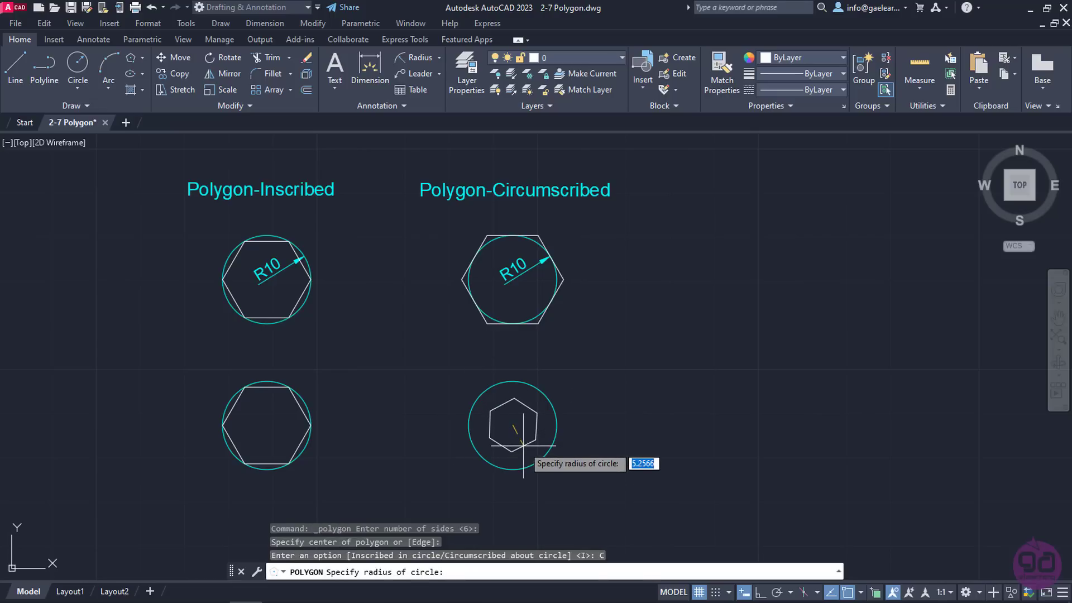
pyautogui.write('10')
pyautogui.press('Return')
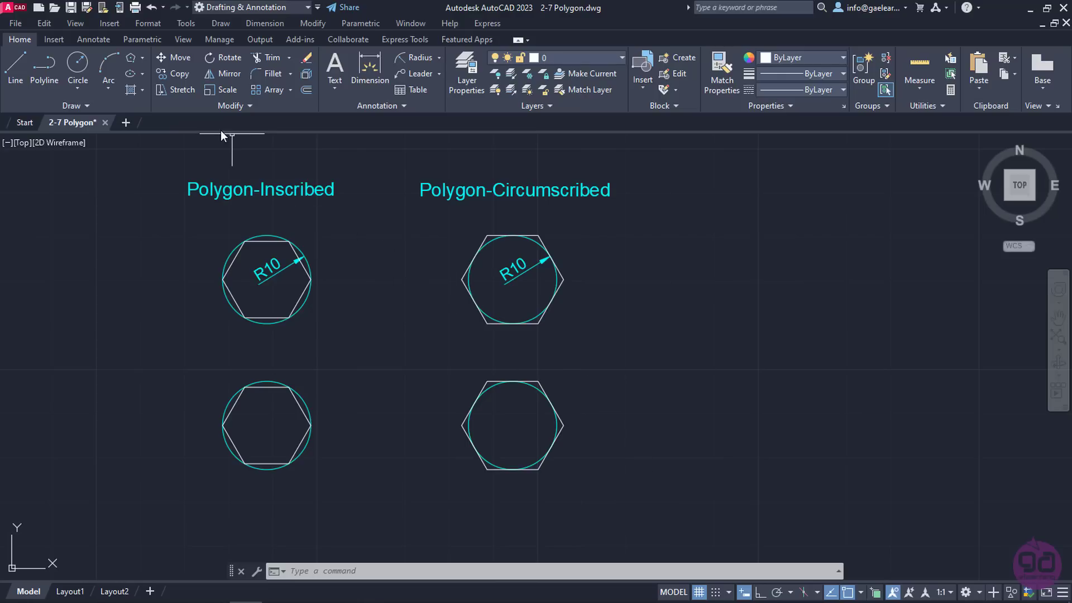
# - Draw a 3-sided polygon right of the hexagons, inscribed in a radius 10 circle
pyautogui.click(129, 58)
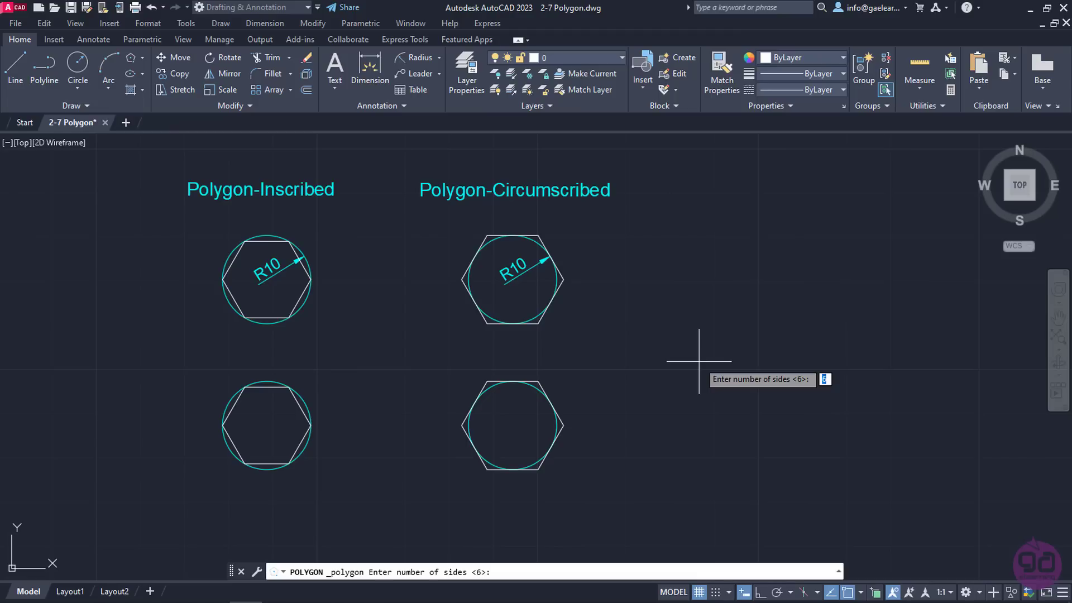
pyautogui.write('3')
pyautogui.press('Return')
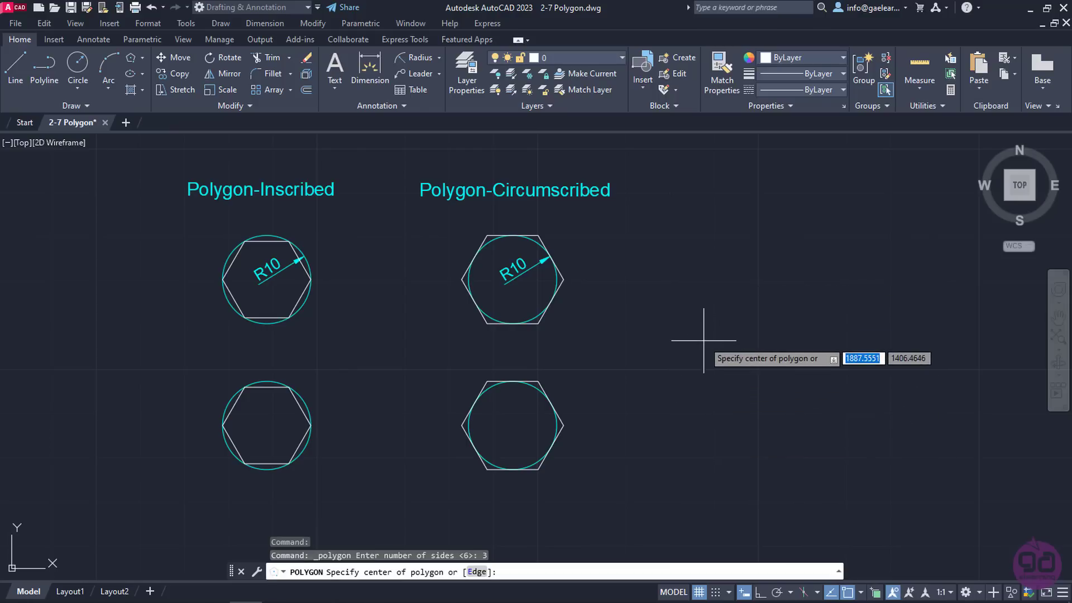
pyautogui.click(709, 358)
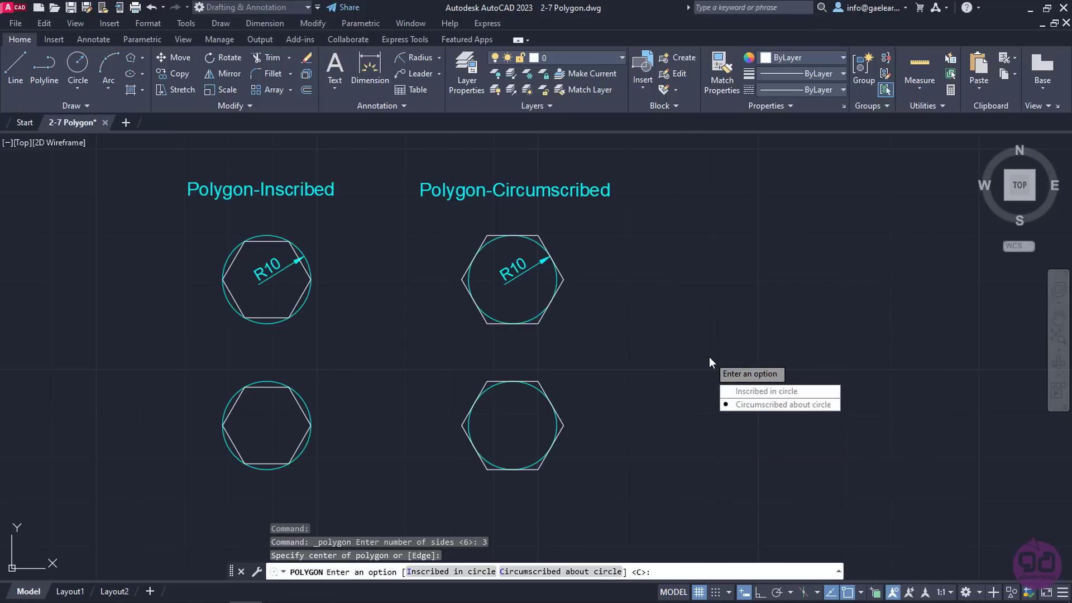
pyautogui.click(736, 392)
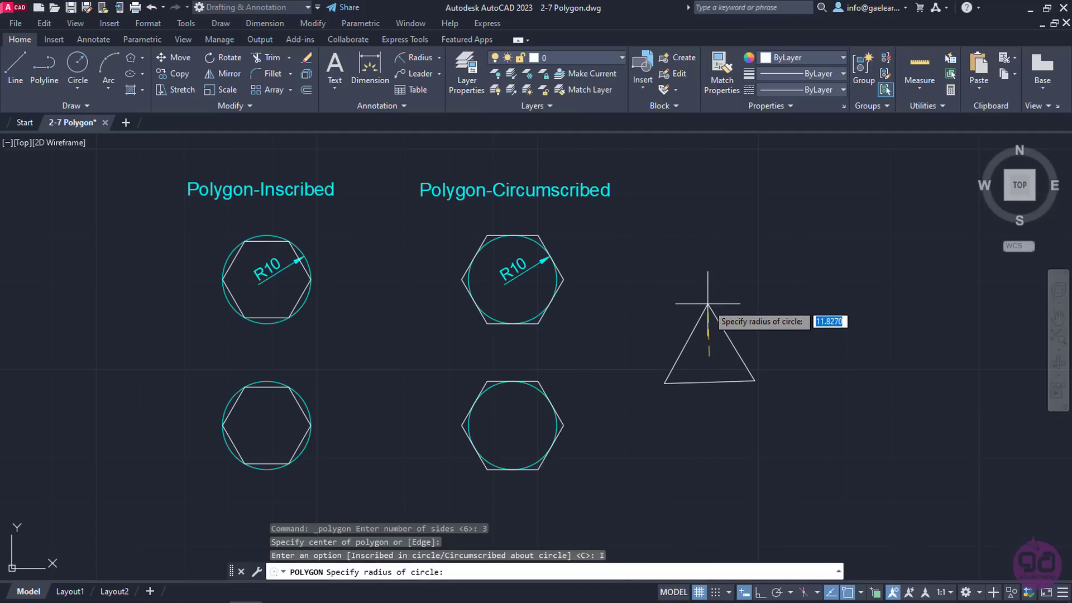
pyautogui.write('10')
pyautogui.press('Return')
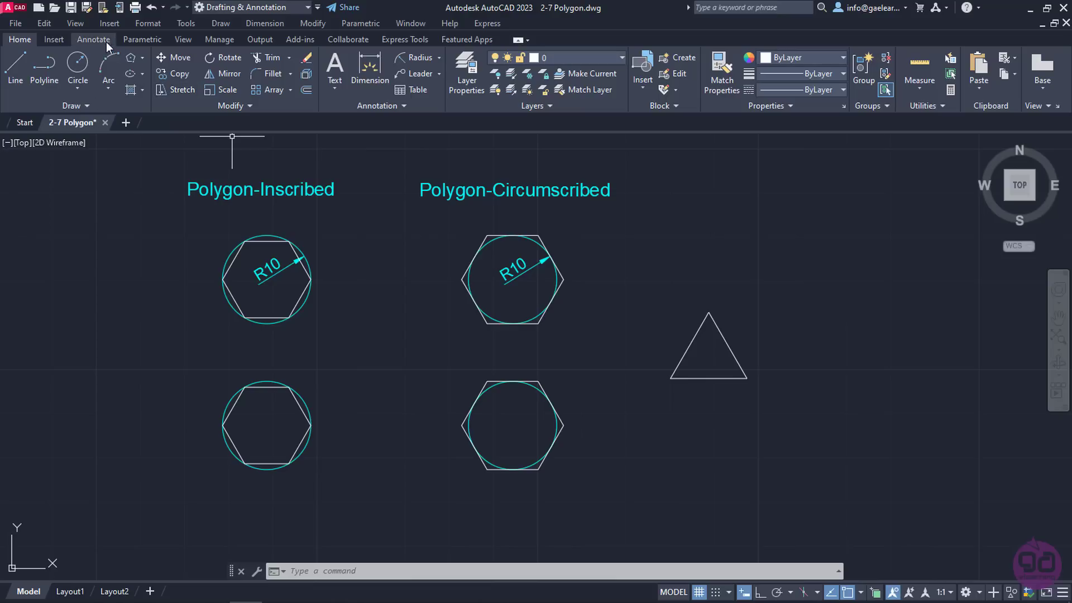
# - Draw a 4-sided polygon right of the triangle, circumscribed about a radius 10 circle
pyautogui.click(126, 58)
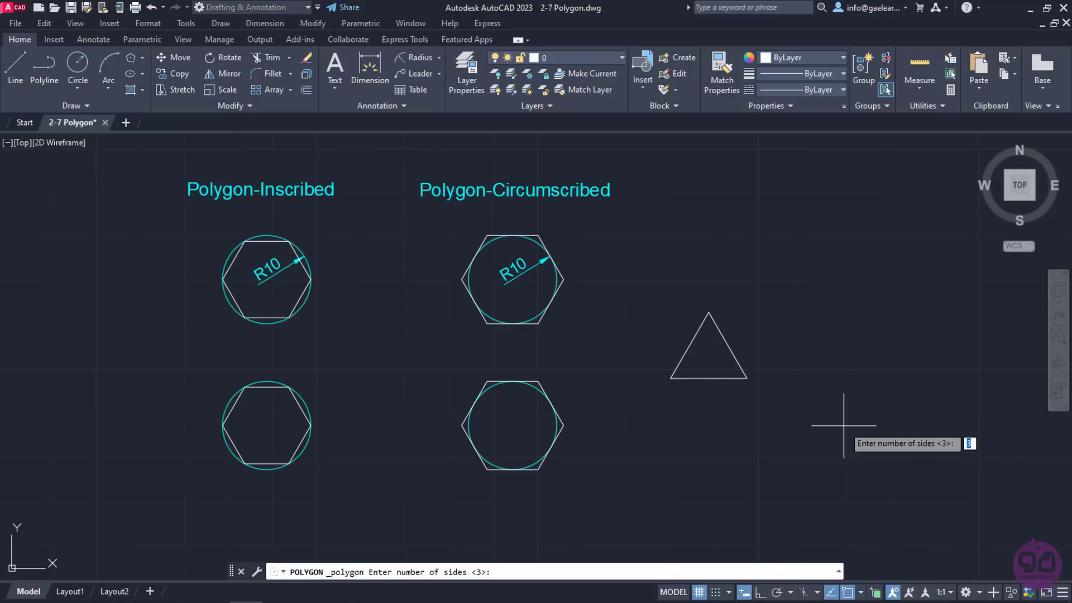
pyautogui.write('4')
pyautogui.press('Return')
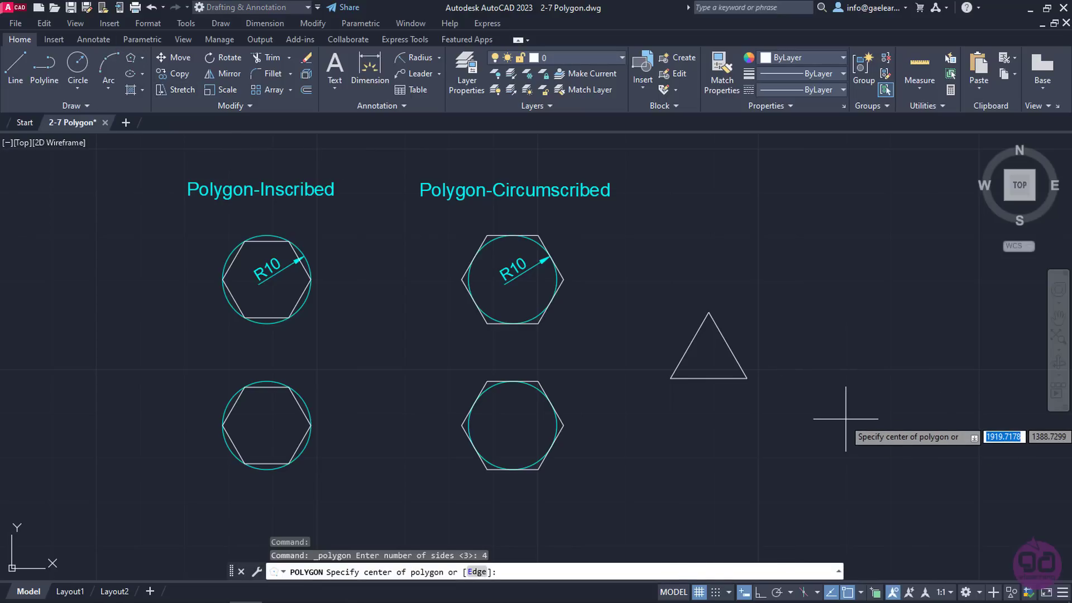
pyautogui.click(872, 343)
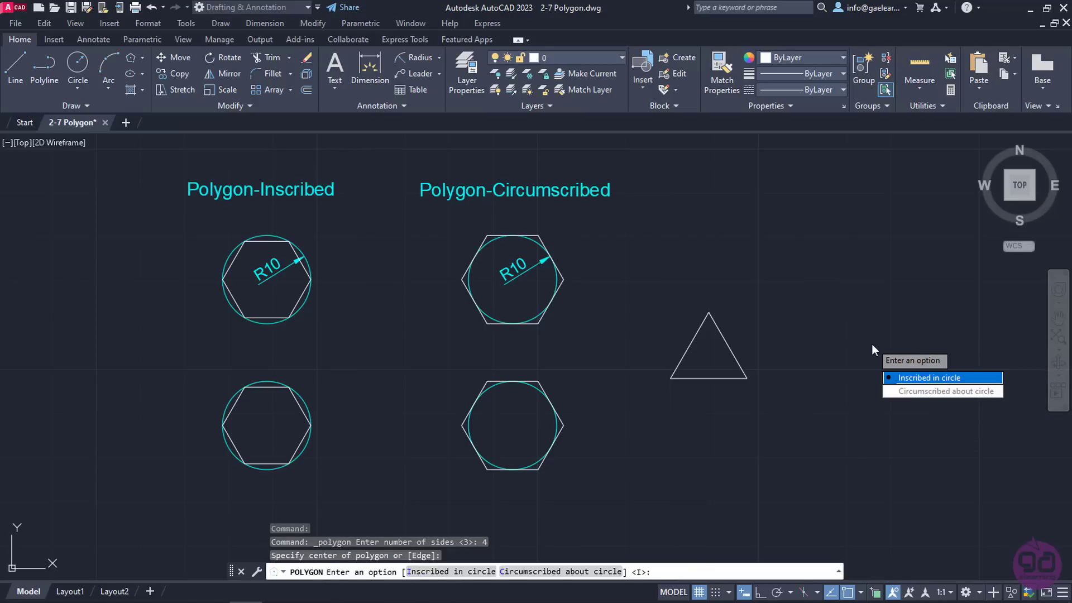
pyautogui.click(913, 391)
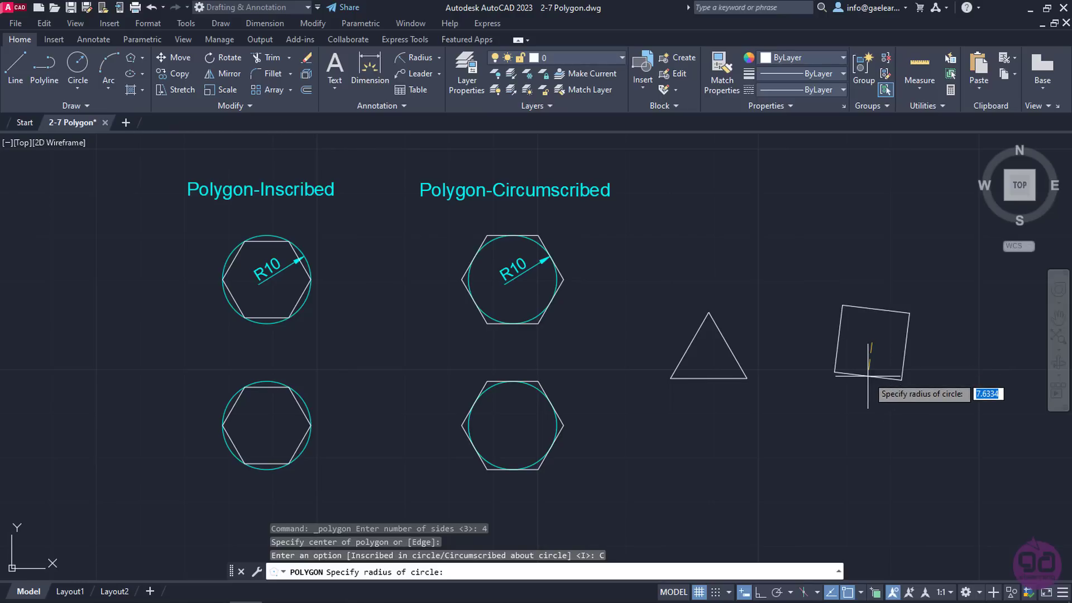
pyautogui.write('10')
pyautogui.press('Return')
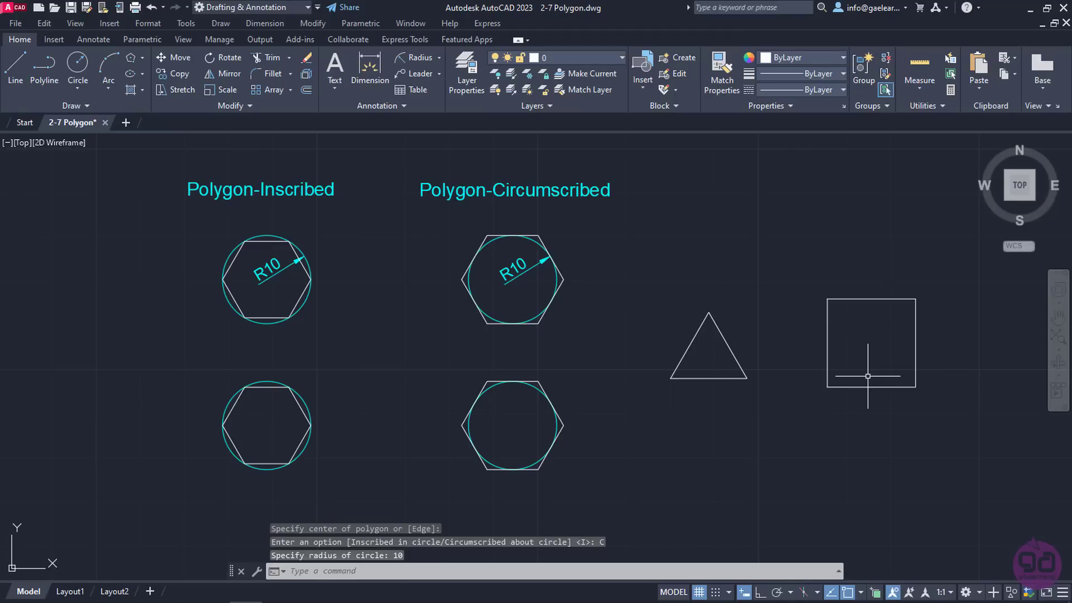